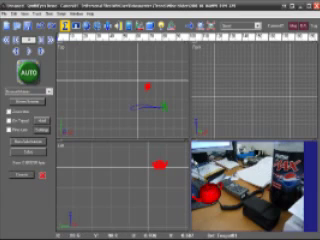
Step: Switch to the Camera viewport layout so the desk footage with the teapot fills the workspace
left_click(47, 38)
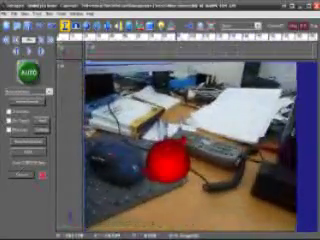
Step: Enable Show Trackers and a second tracker display option in the View menu
left_click(8, 13)
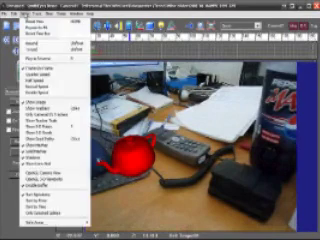
left_click(40, 116)
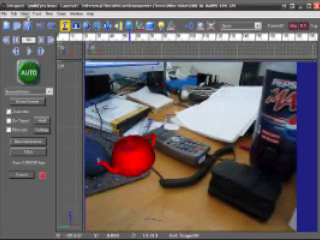
left_click(24, 13)
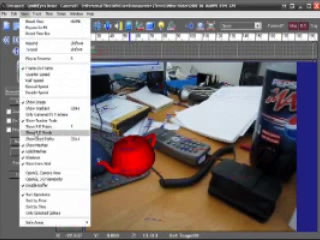
left_click(38, 131)
left_click(24, 13)
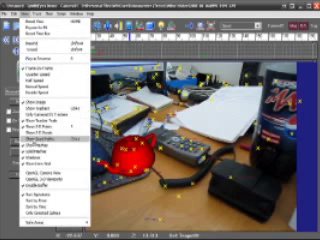
left_click(50, 131)
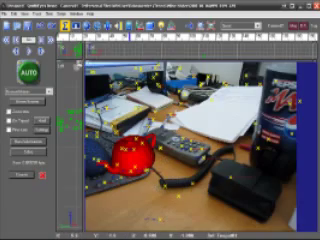
Step: Return to the Quad viewport layout using the q hotkey
key("q")
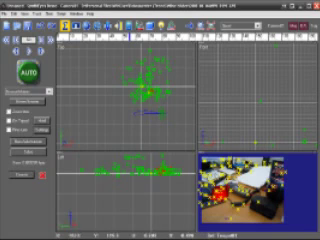
Step: Show the 3D panel and maximize the Perspective viewport
left_click(6, 24)
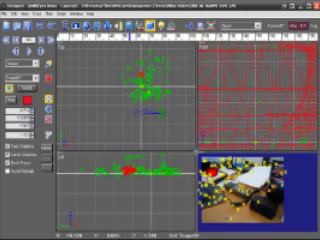
key("space")
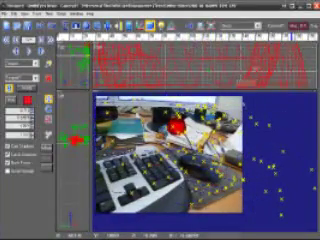
Step: Enlarge the Perspective pane via the viewport splitter, shrinking the other views
left_click_drag(92, 92, 128, 110)
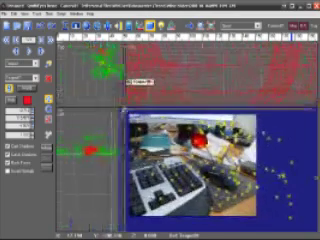